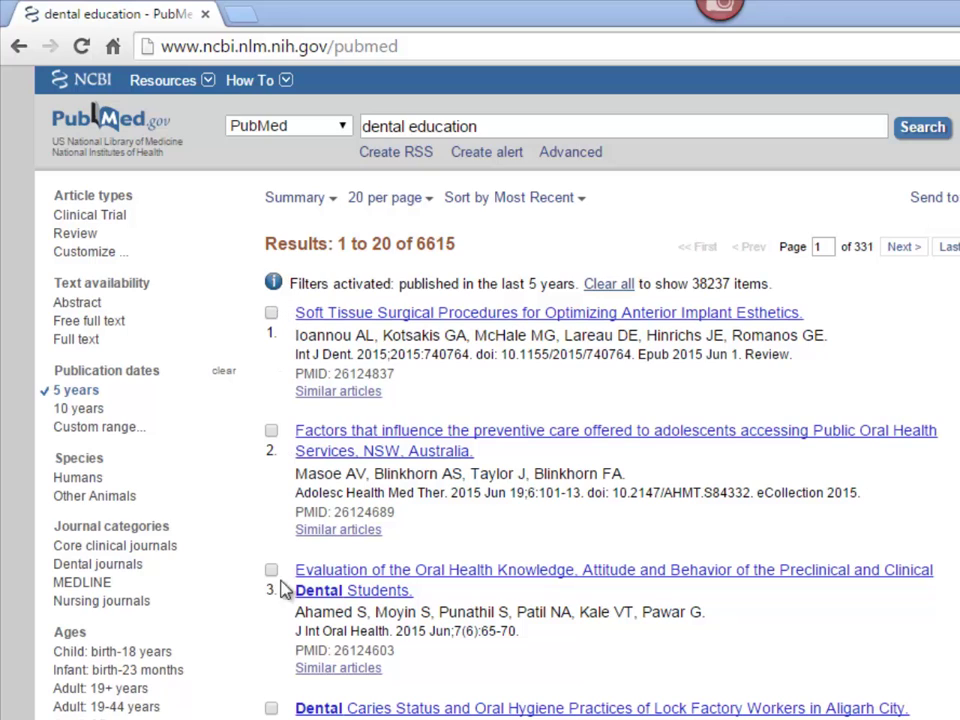
- Tick results 3, 6, 9 and 14 in the dental education results
{"action": "left_click", "coordinate": [271, 570]}
{"action": "scroll", "coordinate": [278, 572], "scroll_direction": "down", "scroll_amount": 5}
{"action": "left_click", "coordinate": [271, 424]}
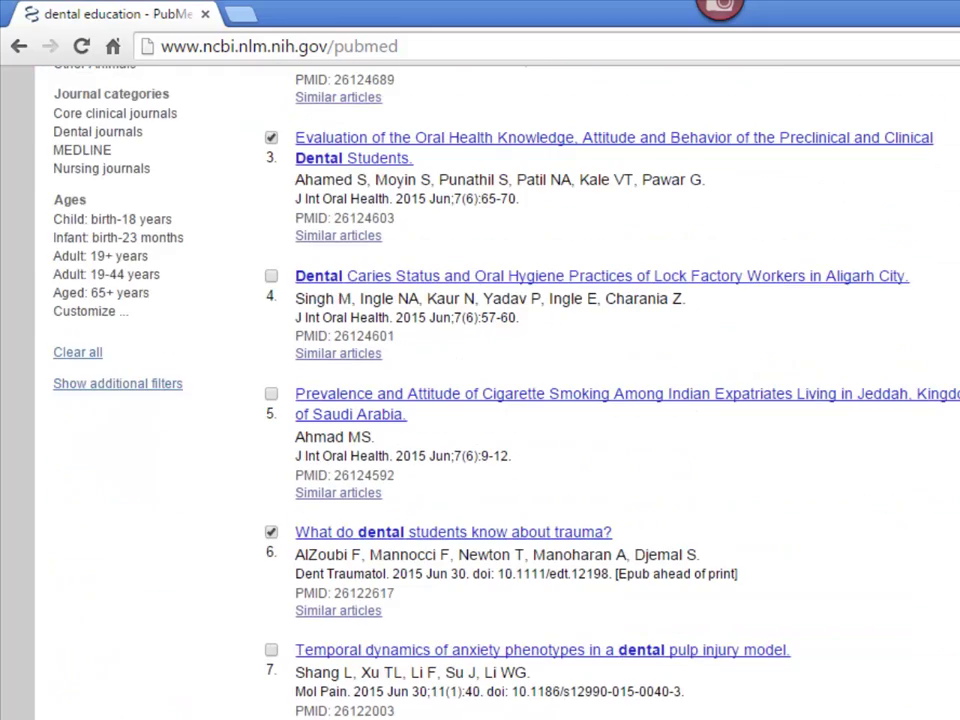
{"action": "scroll", "coordinate": [271, 330], "scroll_direction": "down", "scroll_amount": 6}
{"action": "left_click", "coordinate": [271, 328]}
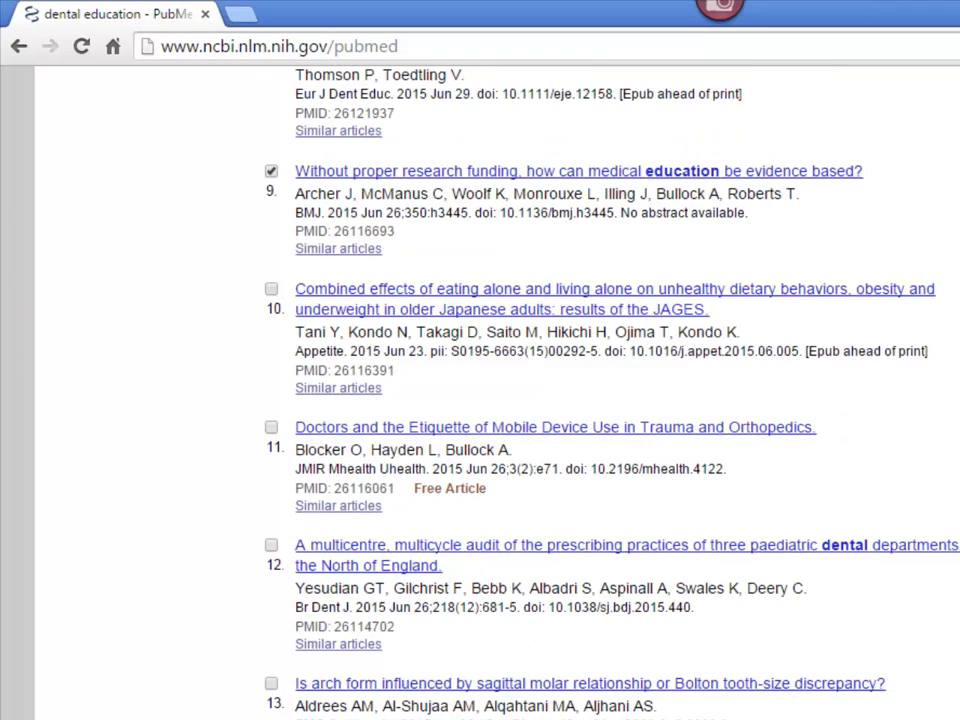
{"action": "scroll", "coordinate": [271, 422], "scroll_direction": "down", "scroll_amount": 3}
{"action": "left_click", "coordinate": [271, 422]}
- Tick results 24, 28 and 34, the anxiety, pharmacological and pilot-study citations
{"action": "scroll", "coordinate": [271, 422], "scroll_direction": "down", "scroll_amount": 4}
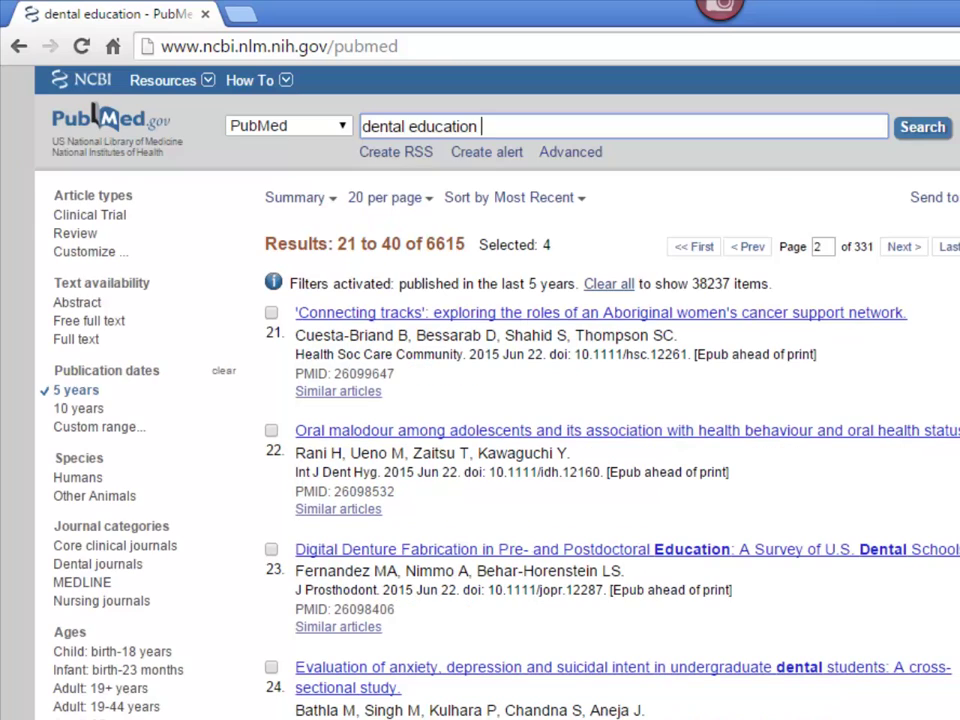
{"action": "left_click", "coordinate": [271, 668]}
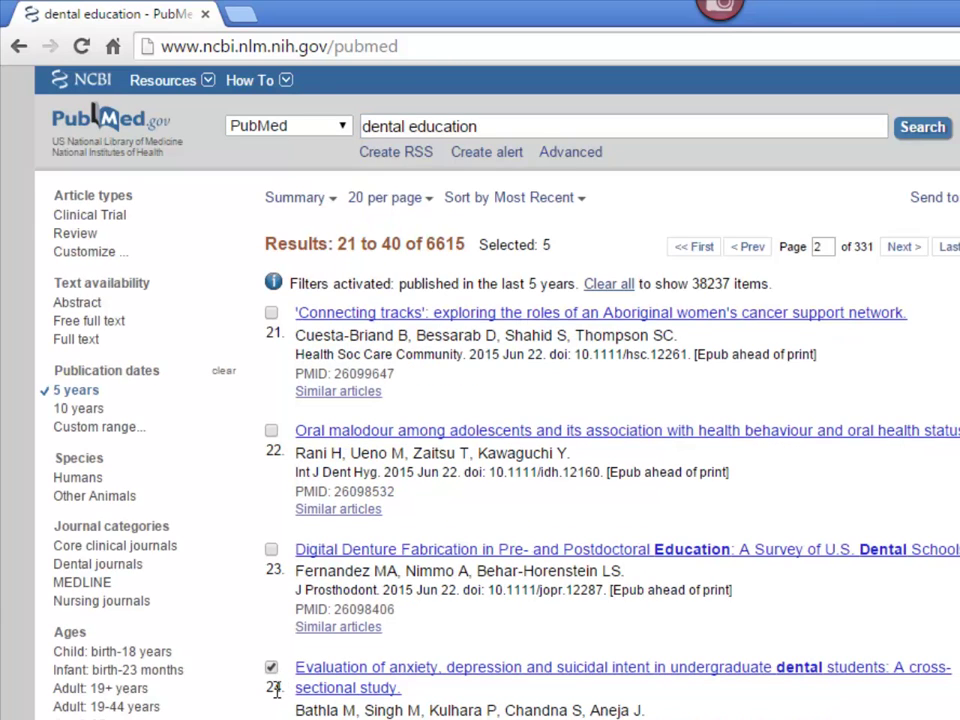
{"action": "scroll", "coordinate": [277, 690], "scroll_direction": "down", "scroll_amount": 2}
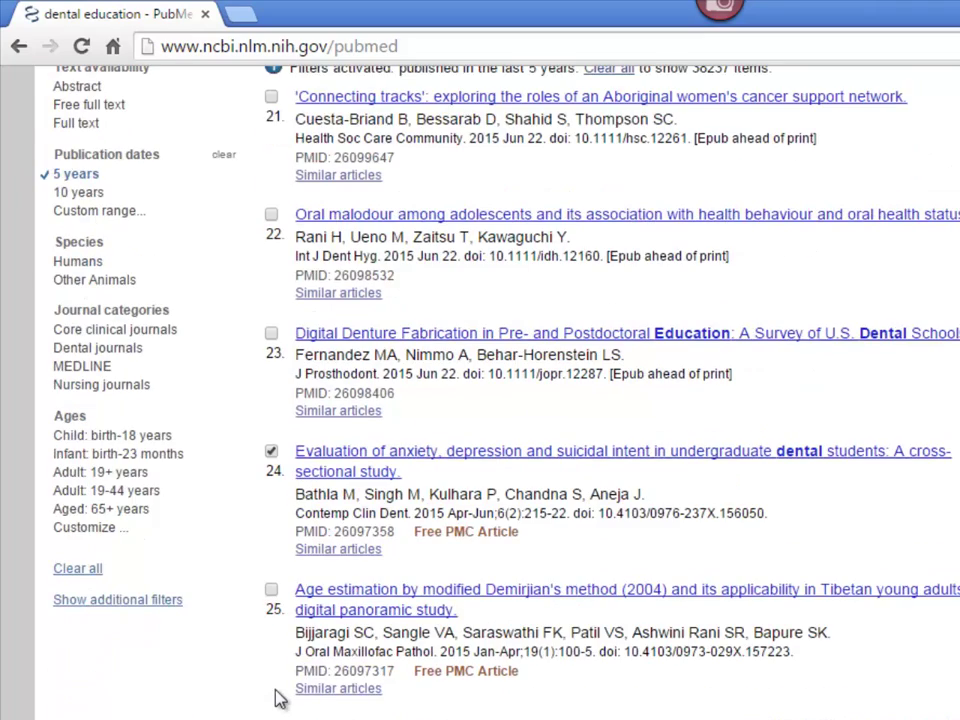
{"action": "scroll", "coordinate": [279, 699], "scroll_direction": "down", "scroll_amount": 1}
{"action": "scroll", "coordinate": [275, 700], "scroll_direction": "down", "scroll_amount": 2}
{"action": "left_click", "coordinate": [271, 660]}
{"action": "scroll", "coordinate": [271, 660], "scroll_direction": "down", "scroll_amount": 3}
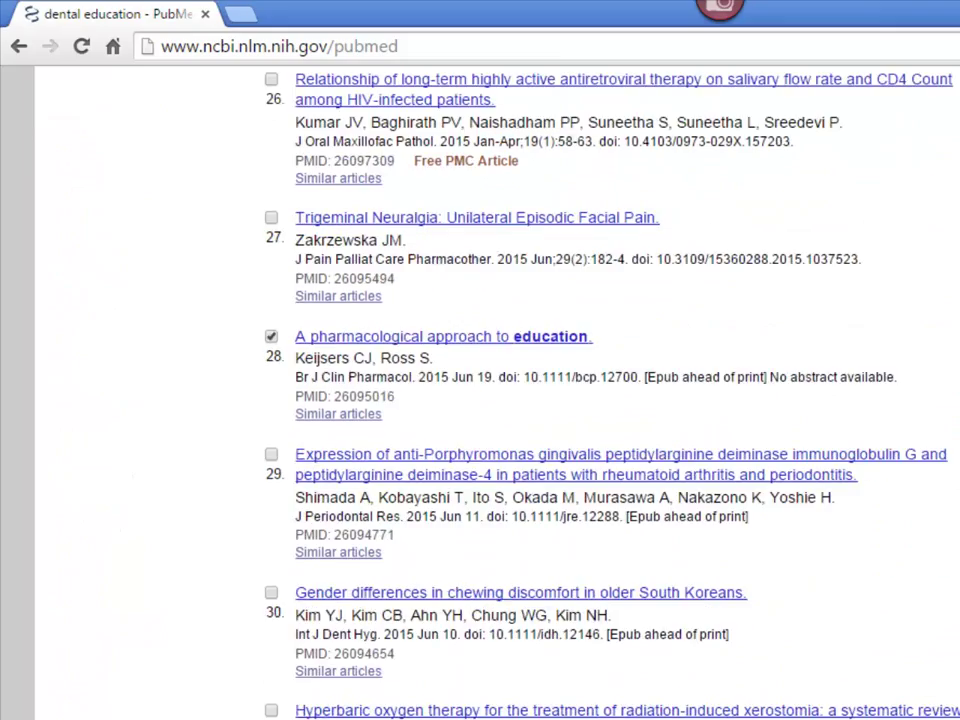
{"action": "scroll", "coordinate": [480, 400], "scroll_direction": "down", "scroll_amount": 4}
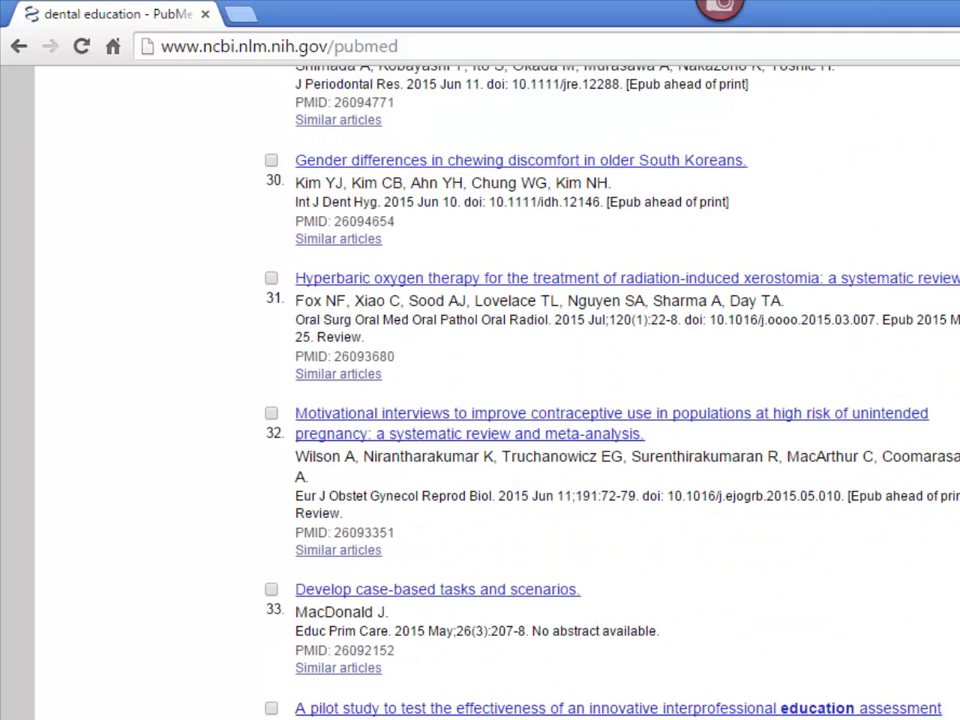
{"action": "left_click", "coordinate": [271, 708]}
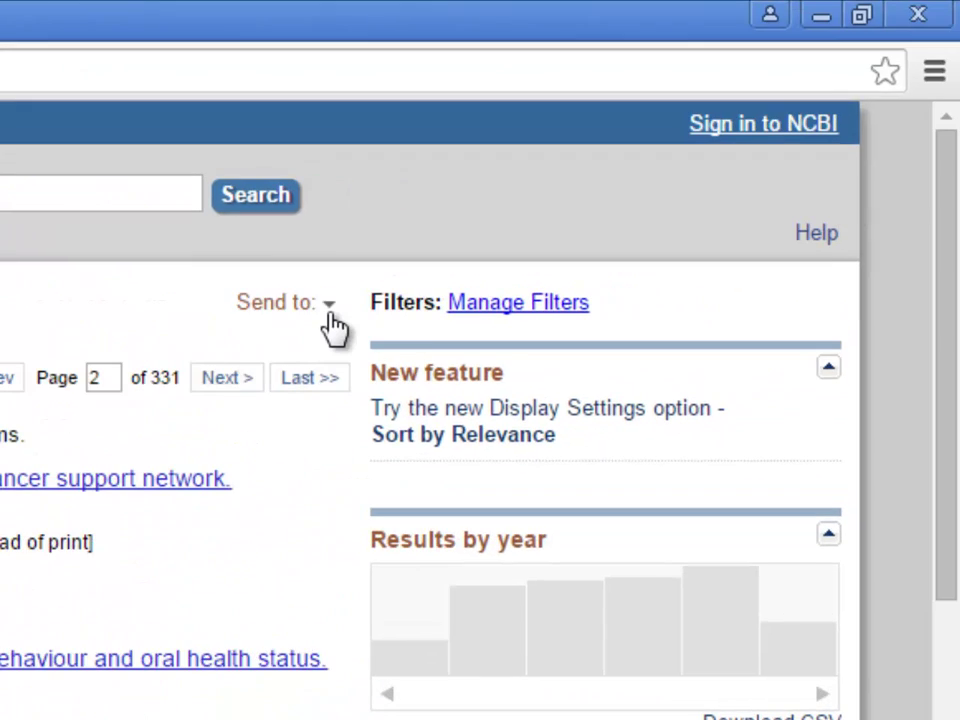
- Send the 7 citations by e-mail in Abstract format, entering the recipient's e-mail address
{"action": "left_click", "coordinate": [285, 306]}
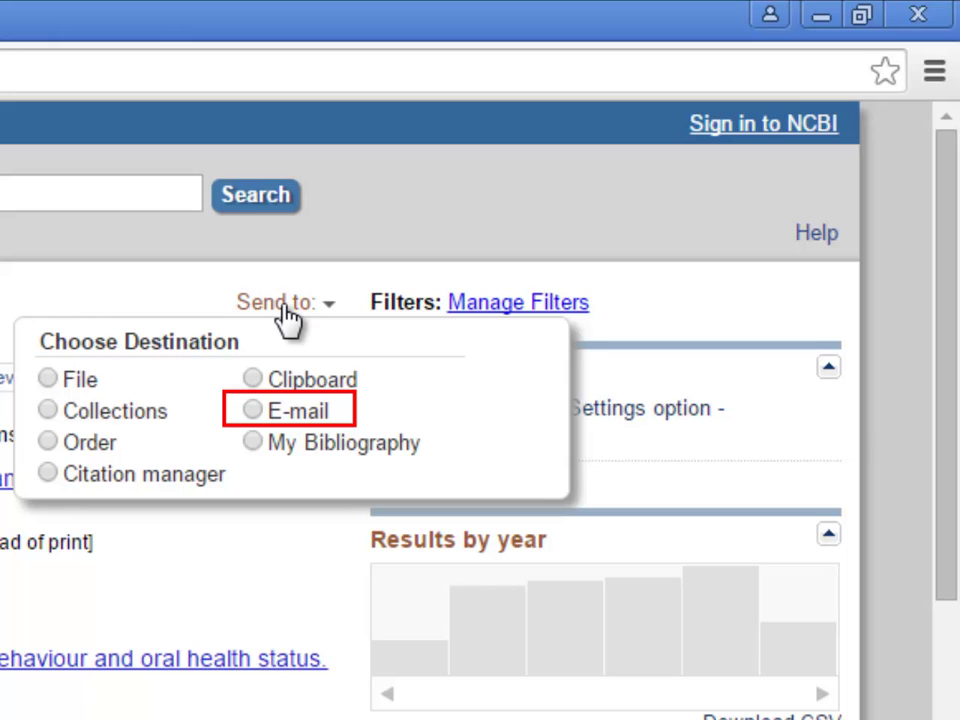
{"action": "left_click", "coordinate": [254, 414]}
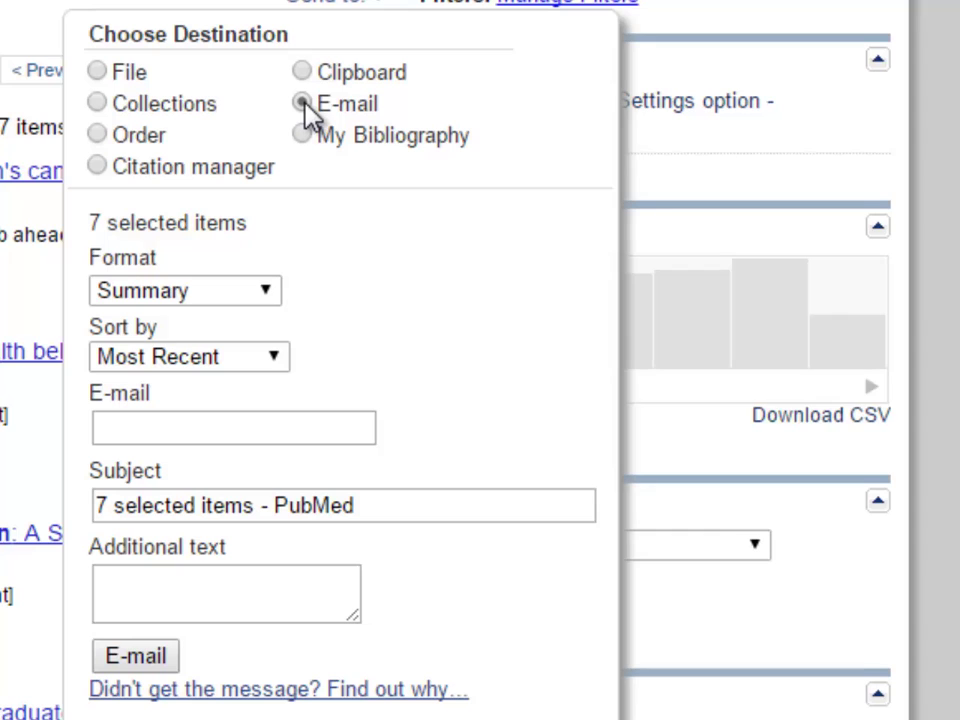
{"action": "left_click", "coordinate": [274, 292]}
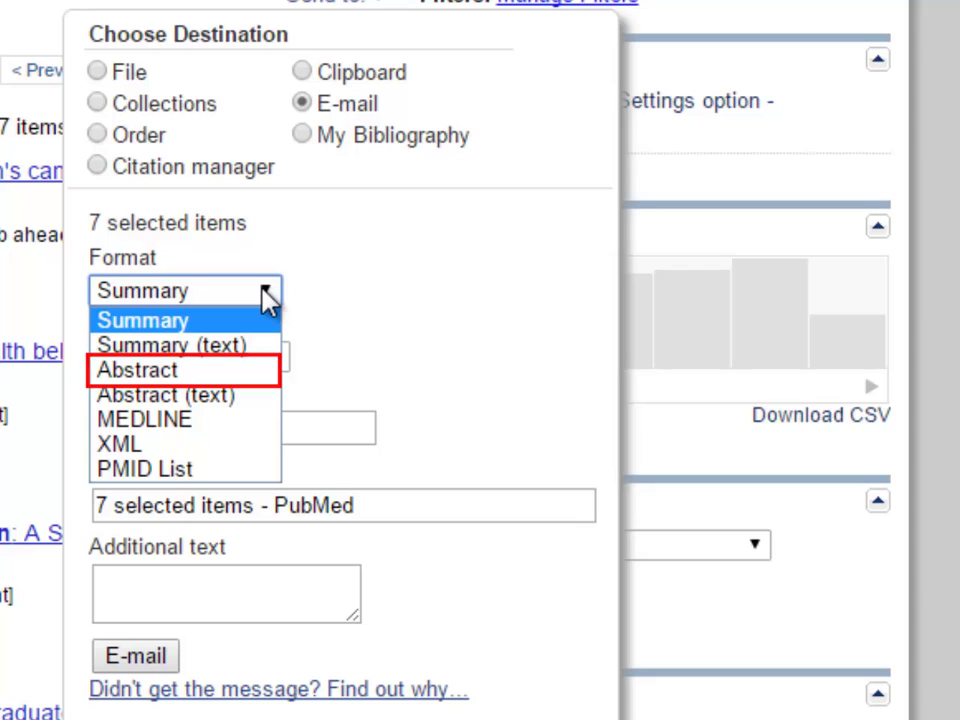
{"action": "left_click", "coordinate": [177, 374]}
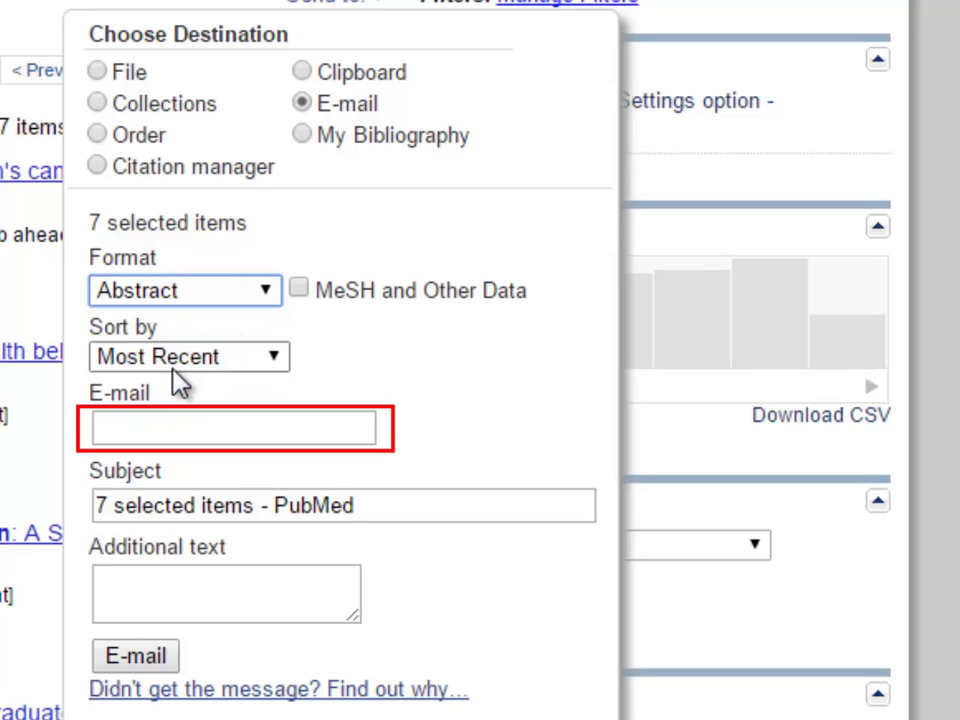
{"action": "left_click", "coordinate": [165, 425]}
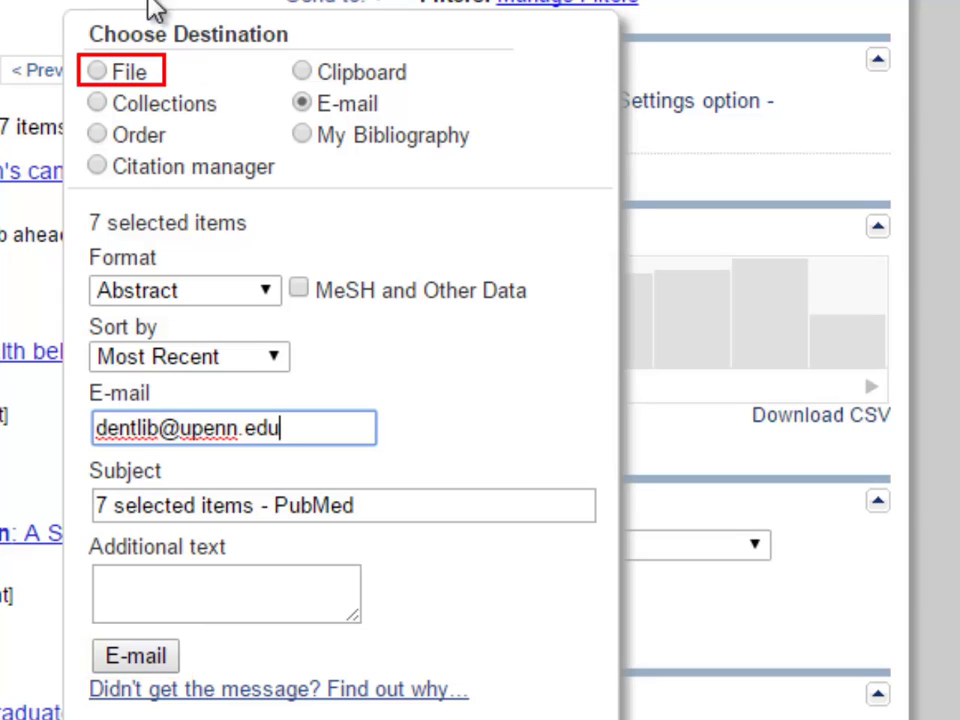
- Create an Abstract (text) file of the 7 citations, then dismiss the save dialog
{"action": "left_click", "coordinate": [98, 74]}
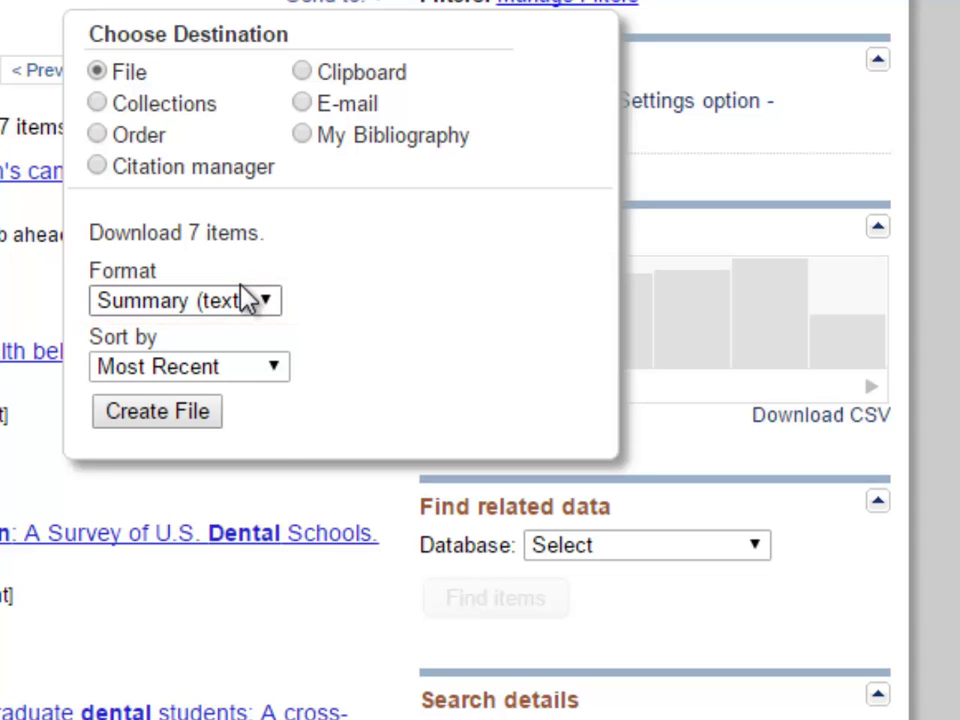
{"action": "left_click", "coordinate": [264, 300]}
{"action": "left_click", "coordinate": [225, 364]}
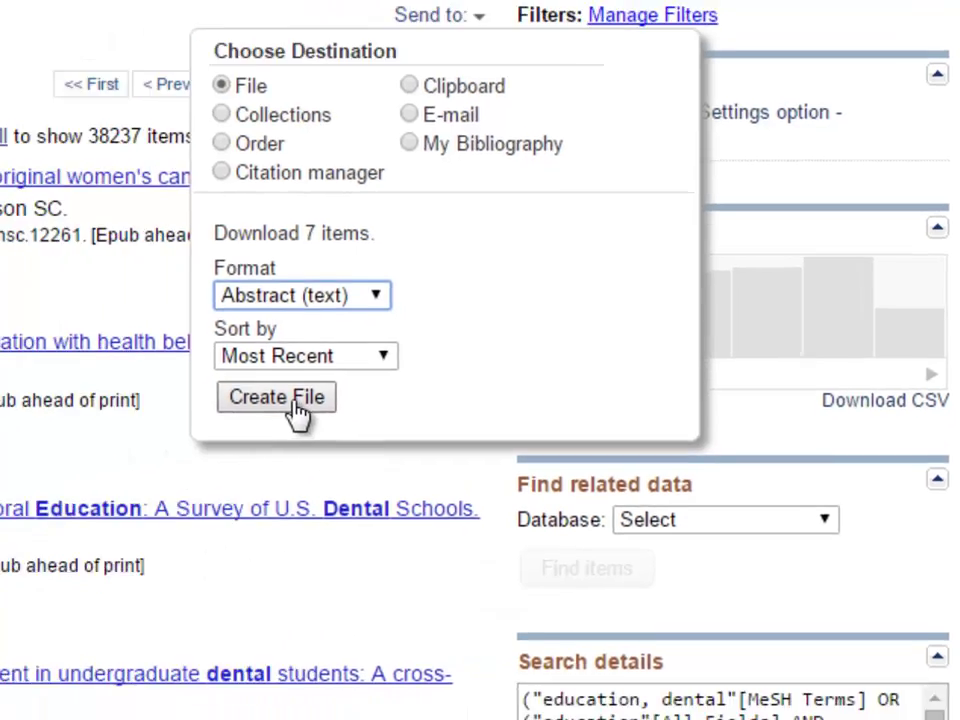
{"action": "left_click", "coordinate": [290, 399]}
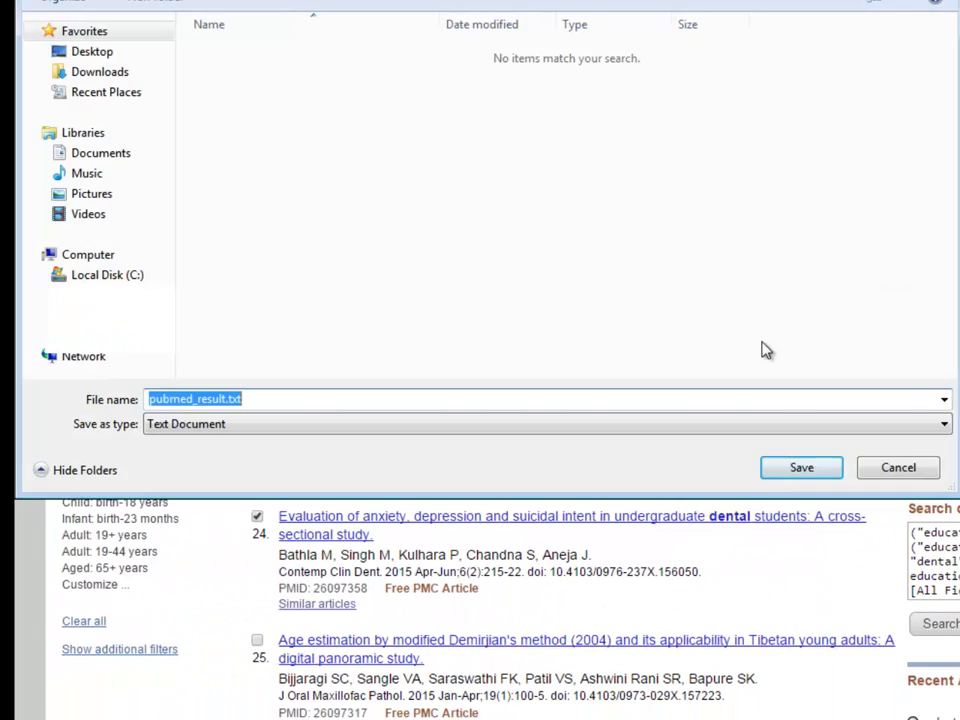
{"action": "left_click", "coordinate": [895, 474]}
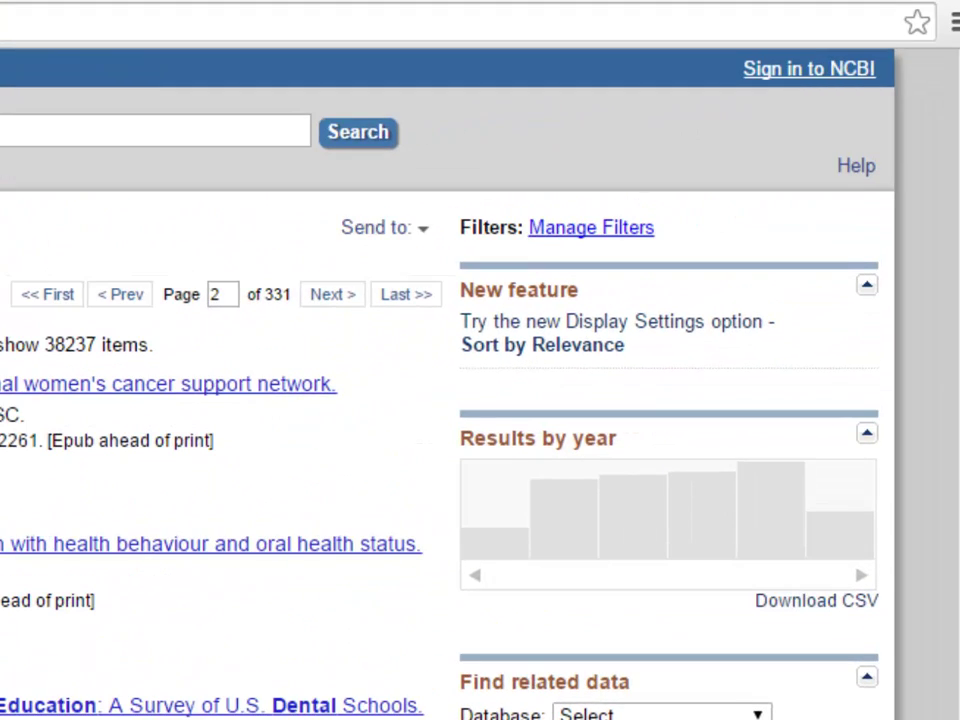
- Send the 7 selected citations to the Clipboard
{"action": "left_click", "coordinate": [385, 227]}
{"action": "left_click", "coordinate": [356, 296]}
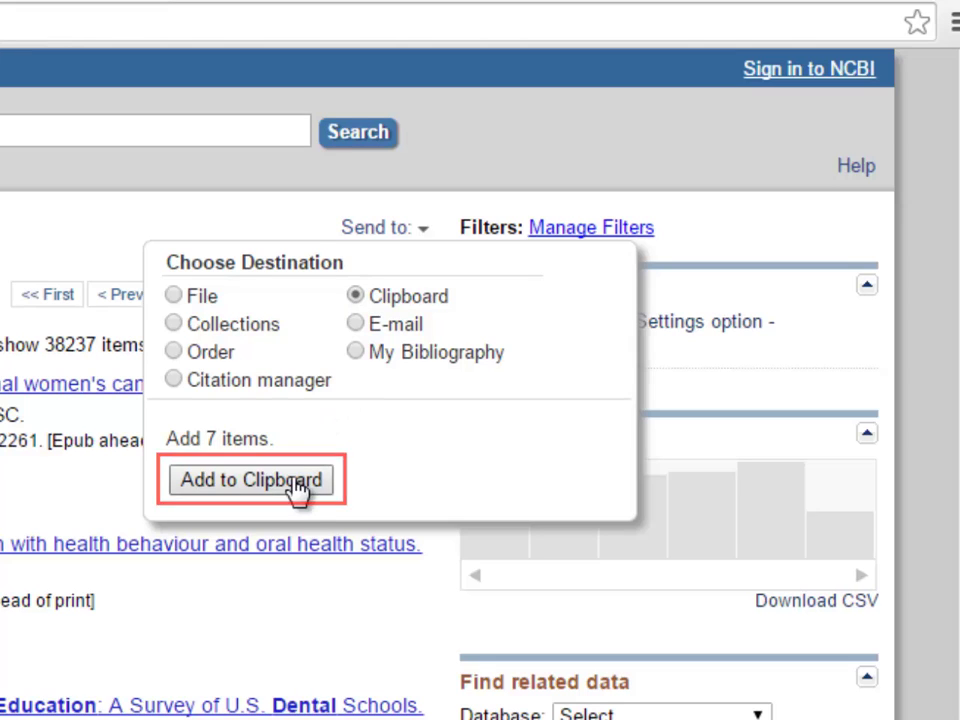
{"action": "left_click", "coordinate": [299, 488]}
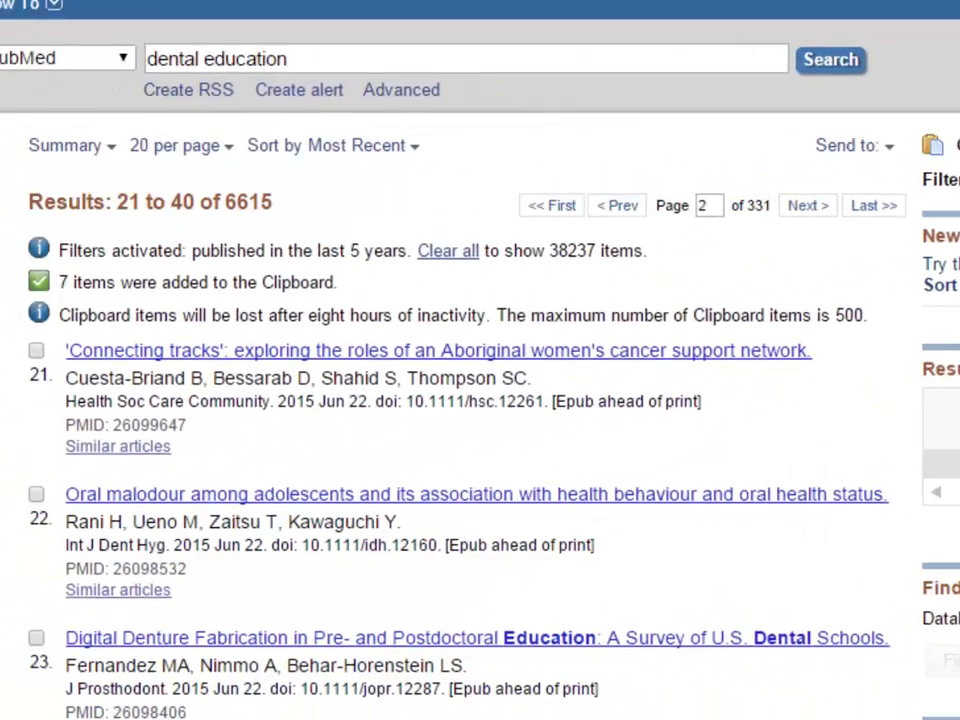
- View the 7-item Clipboard and try adding its citations to Collections
{"action": "left_click", "coordinate": [630, 228]}
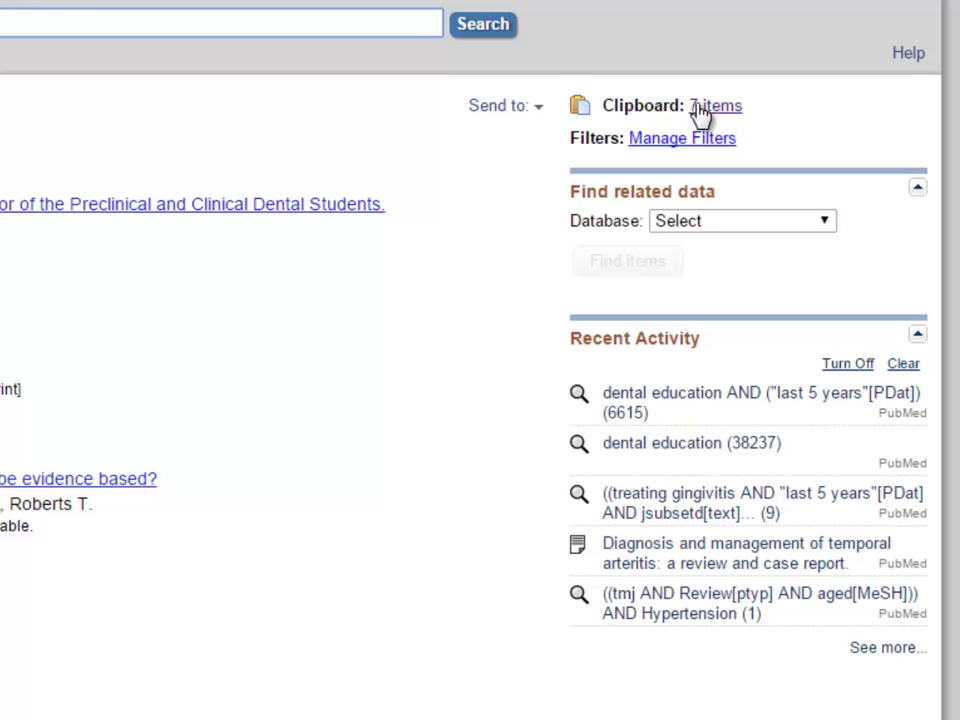
{"action": "left_click", "coordinate": [535, 110]}
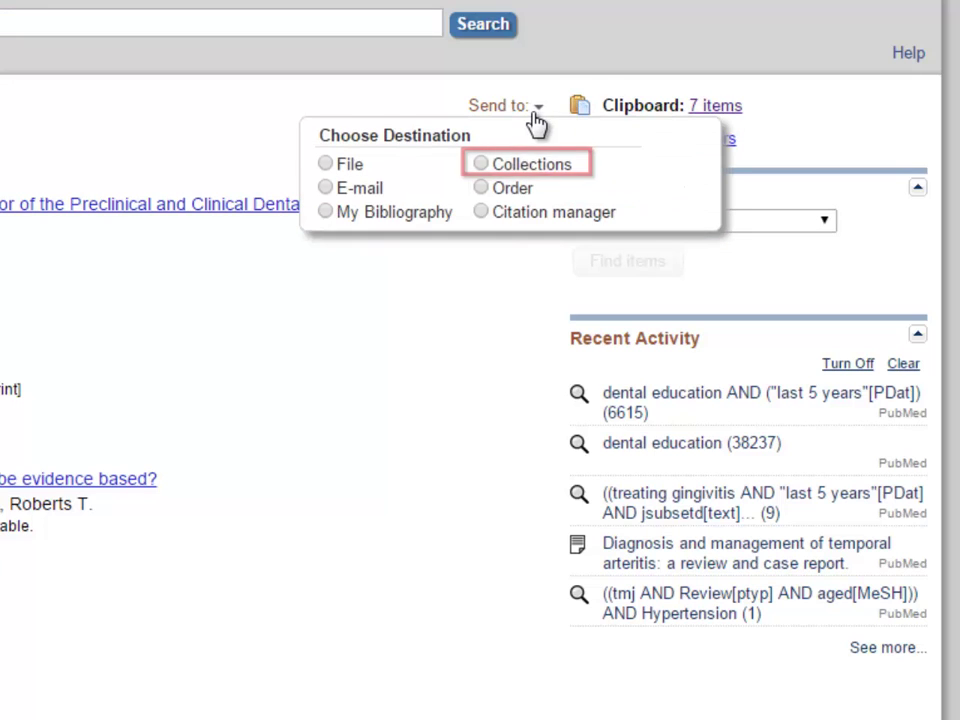
{"action": "left_click", "coordinate": [481, 164]}
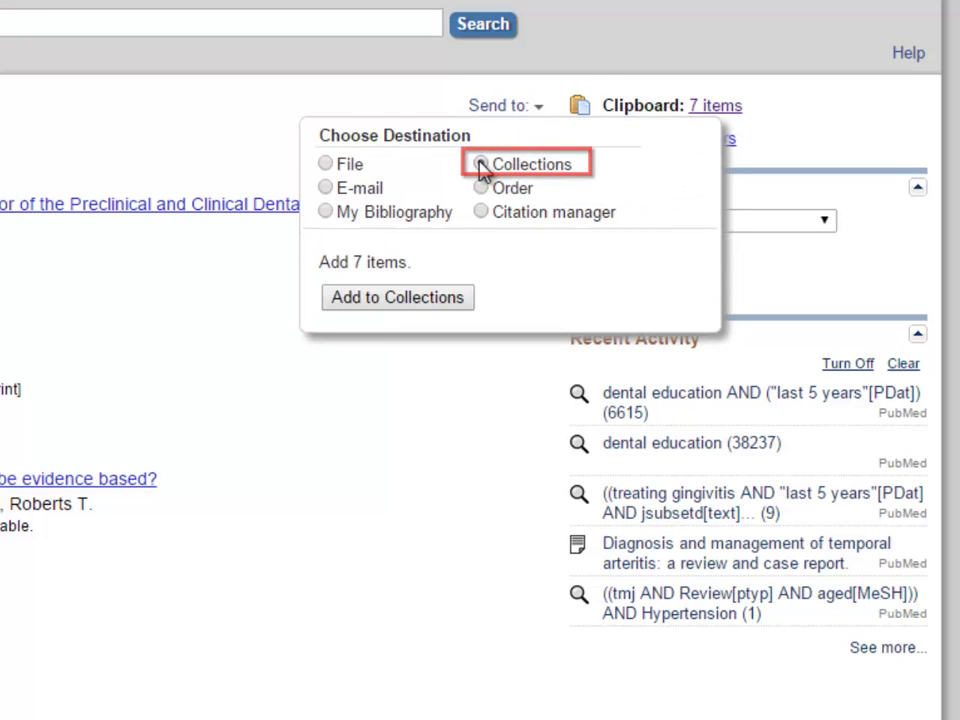
{"action": "left_click", "coordinate": [440, 298]}
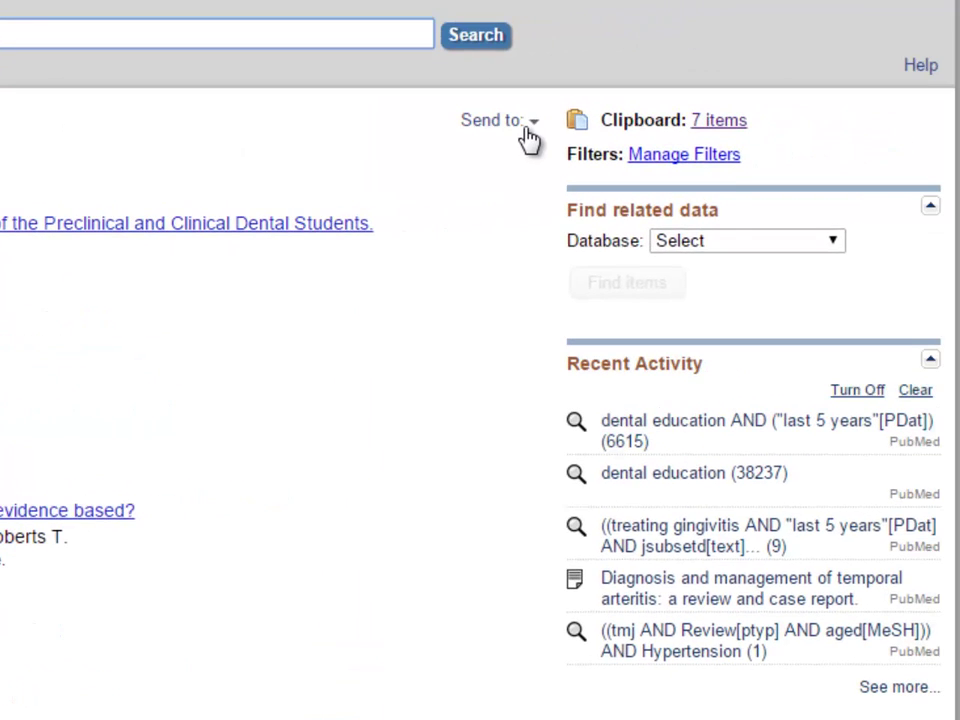
- Open the Send to dropdown on the Clipboard page
{"action": "left_click", "coordinate": [527, 133]}
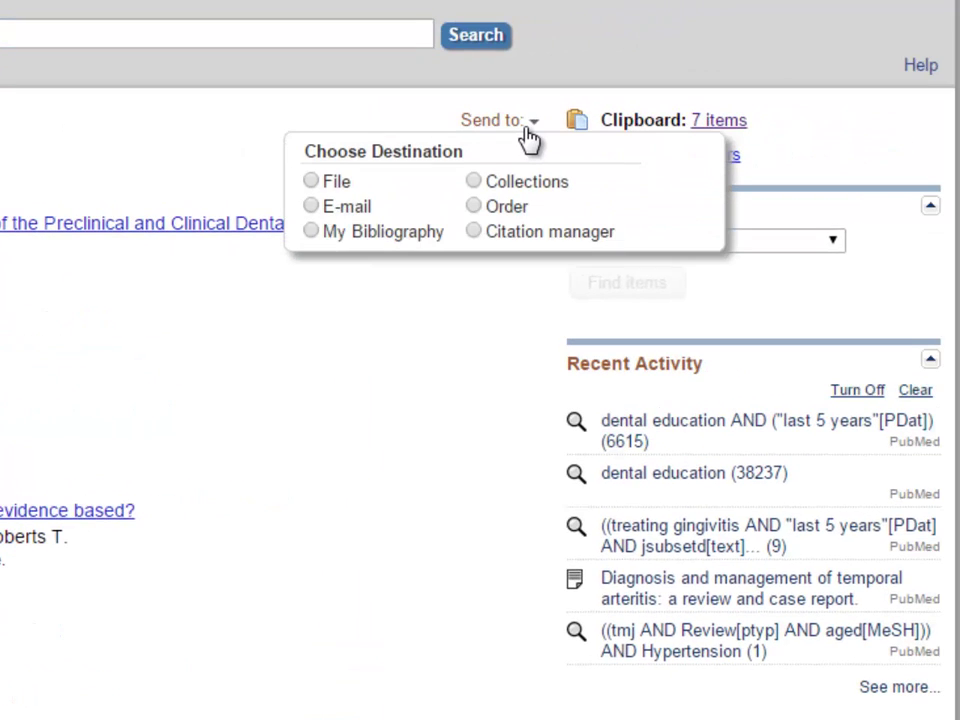